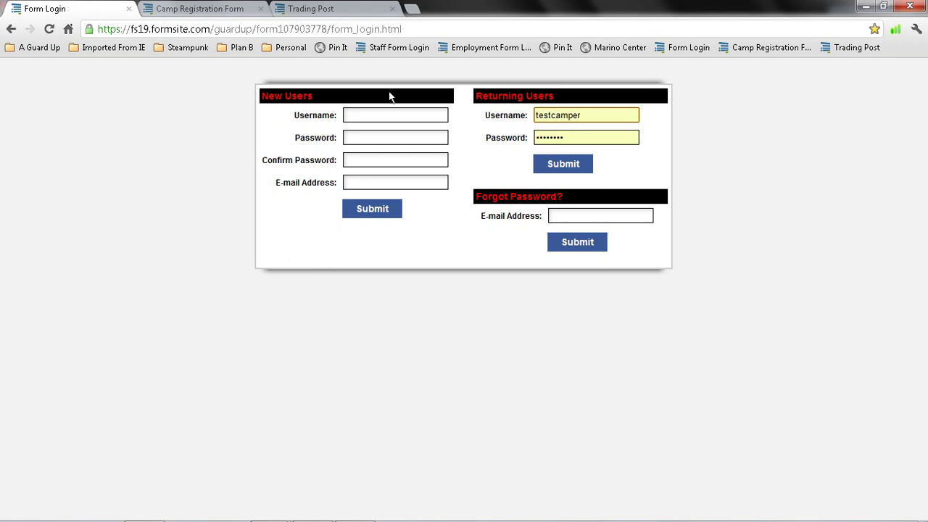
- Scroll through the registration form showing W&W Day Camp, W&W Overnight Camp, NERF Quest and Trading Post costuming
left_click(185, 9)
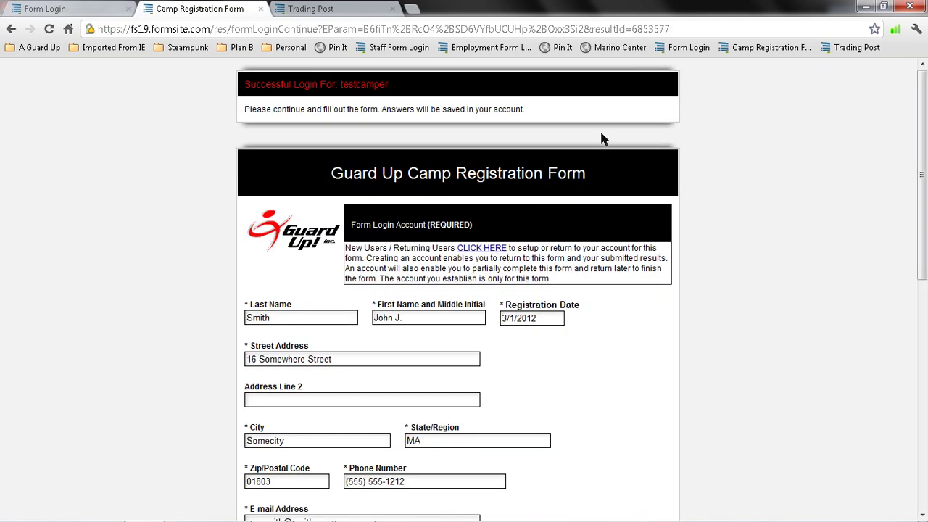
left_click_drag(922, 122, 925, 198)
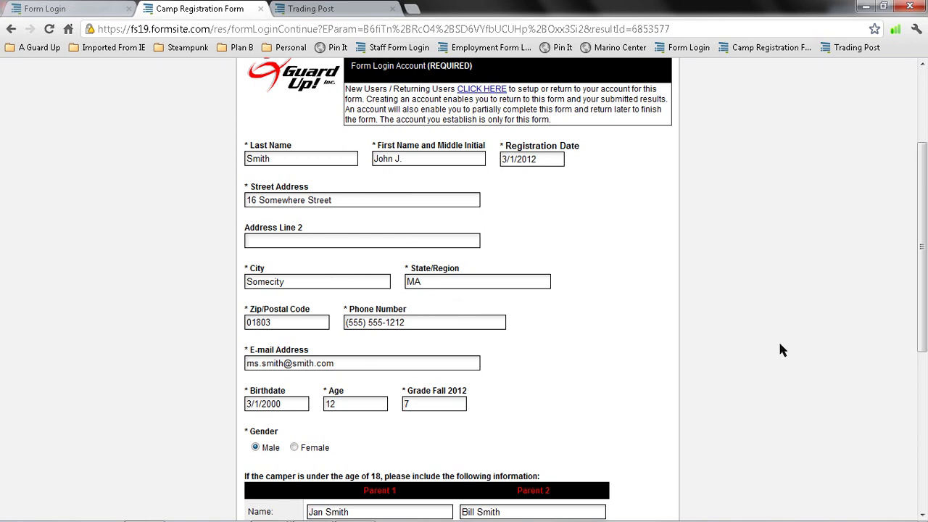
left_click_drag(924, 269, 922, 337)
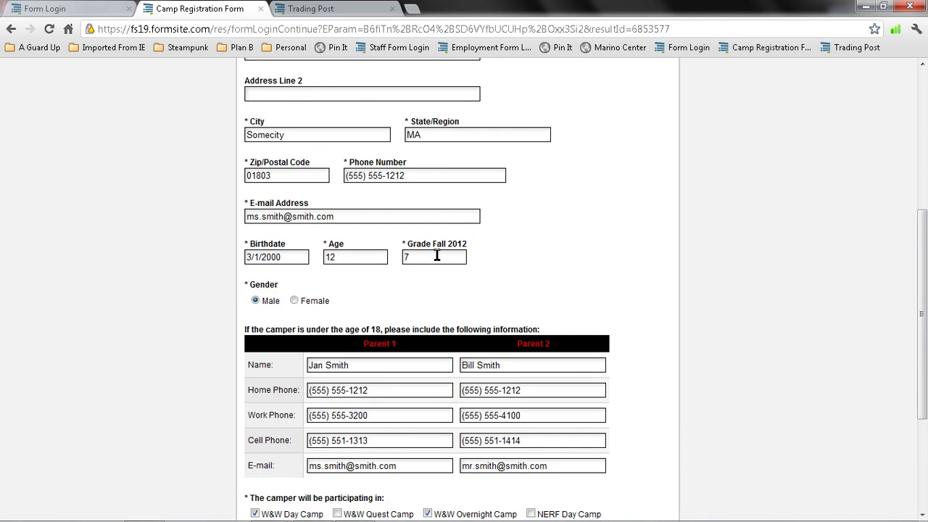
left_click_drag(926, 287, 927, 375)
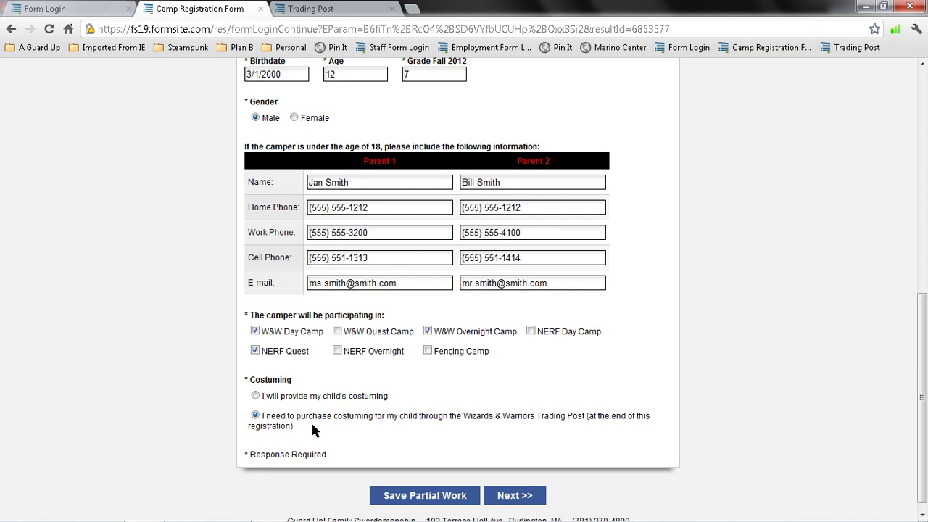
- Go to the Camp Sessions page and review the checked weeks: Day Camp 1, 2, 8, 9, NERF Quest, both Overnights
left_click(514, 496)
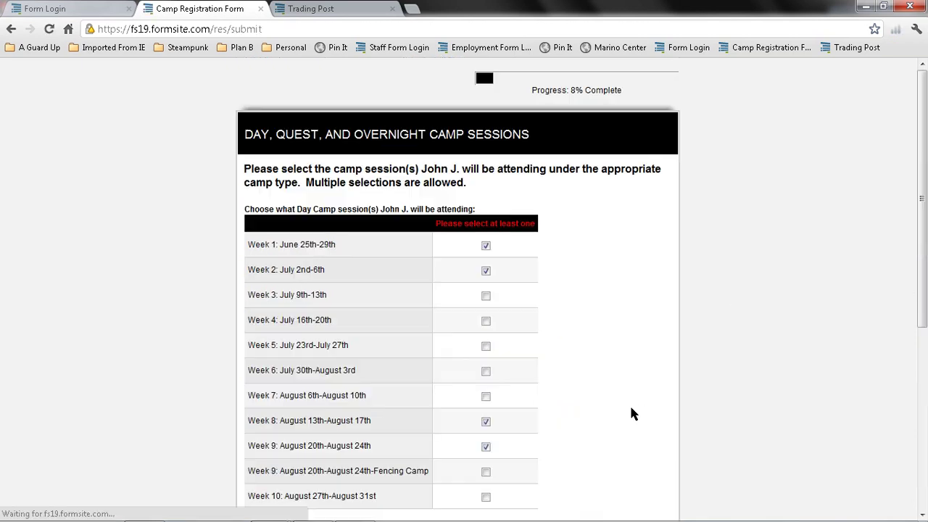
left_click_drag(926, 177, 926, 214)
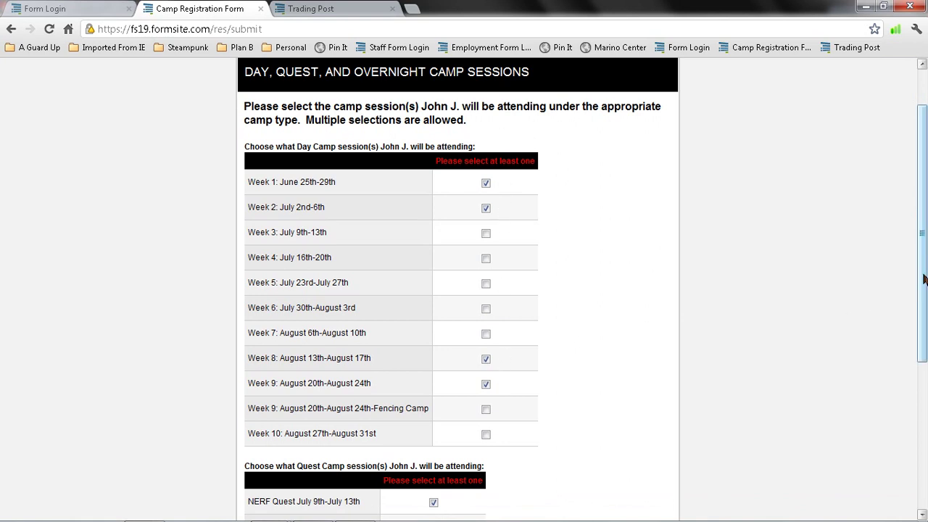
left_click_drag(924, 279, 926, 416)
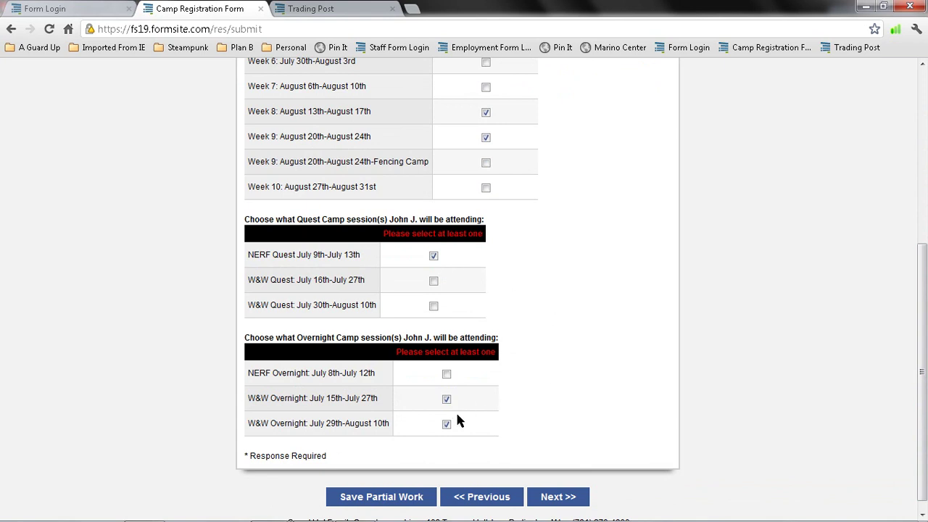
- Go to the Pickup Authorization page and review the Uncle and Grandma pickups and the 'No' restricted-contacts answer
left_click(557, 497)
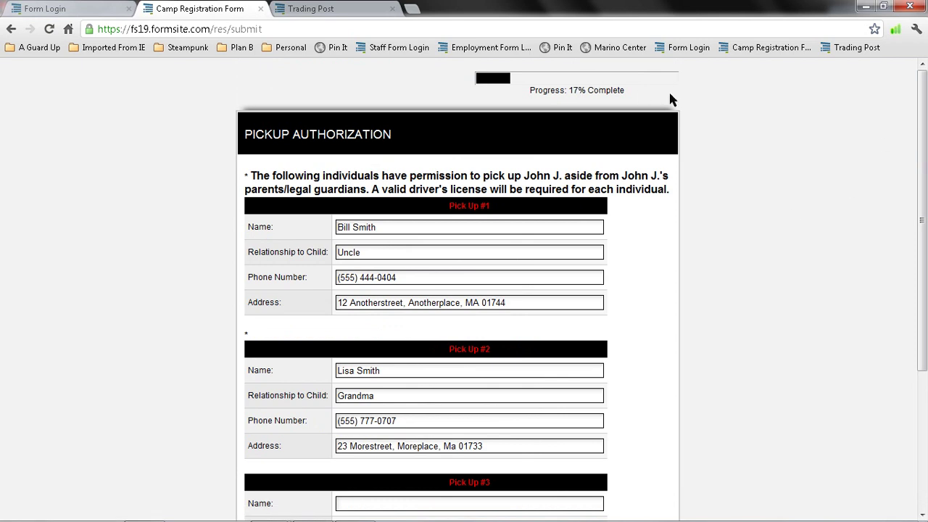
left_click_drag(927, 154, 927, 220)
scroll(926, 220, "down", 2)
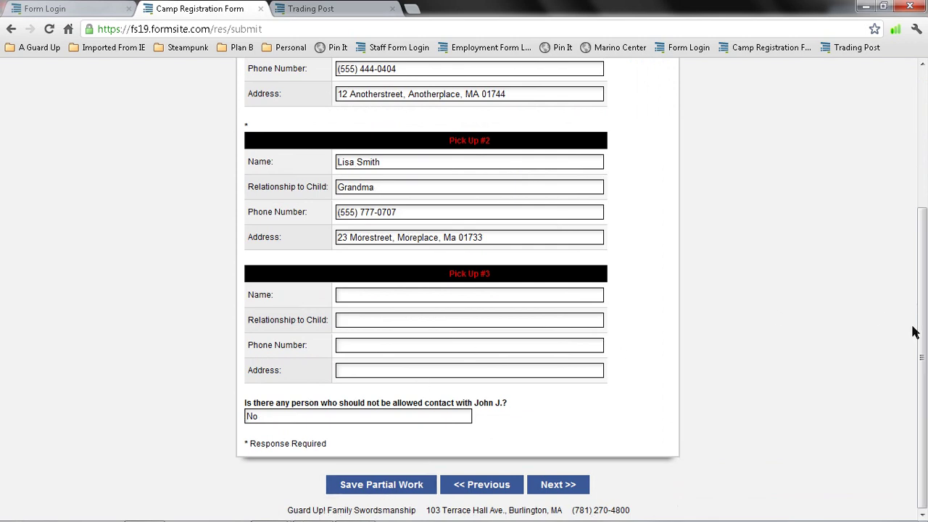
left_click_drag(919, 323, 920, 205)
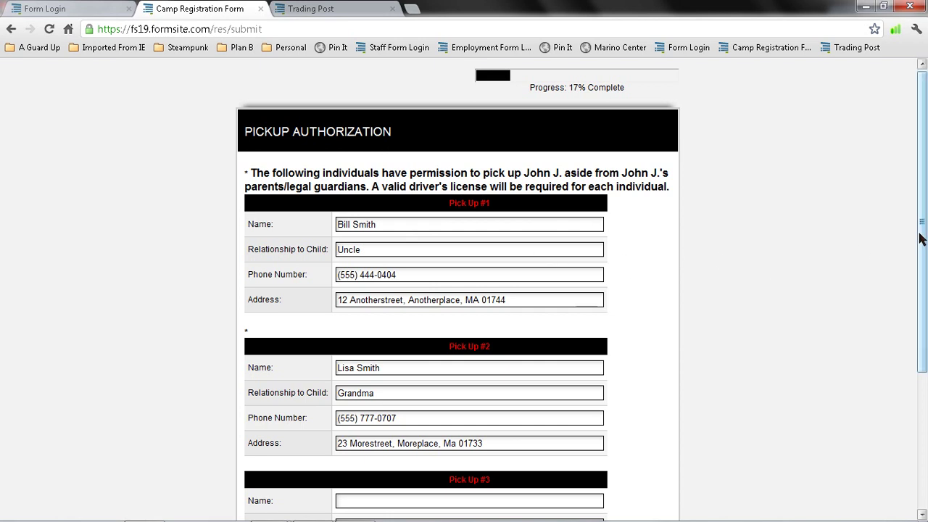
left_click_drag(923, 239, 925, 270)
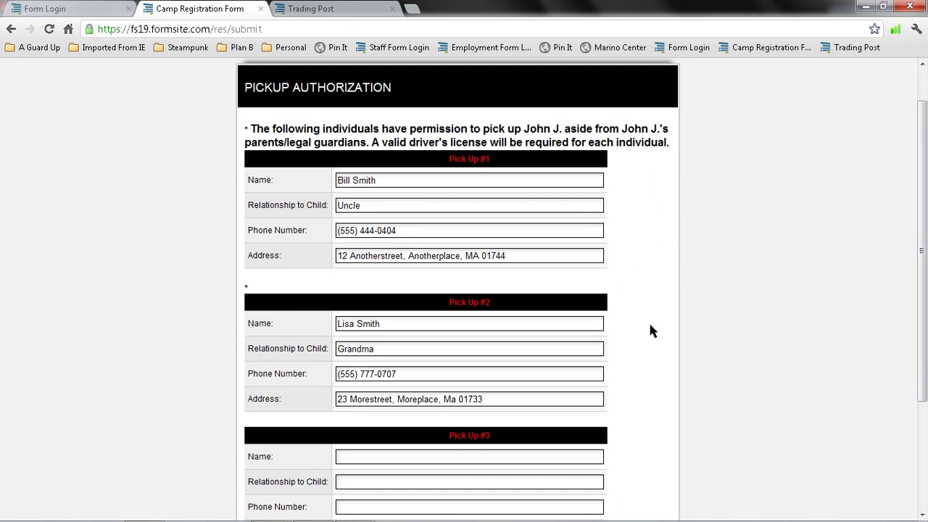
left_click_drag(923, 267, 925, 368)
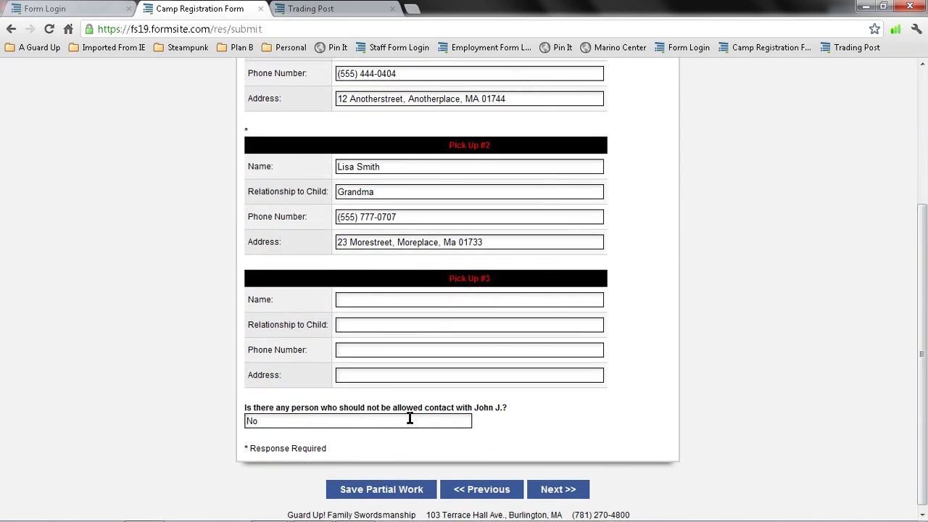
left_click(555, 490)
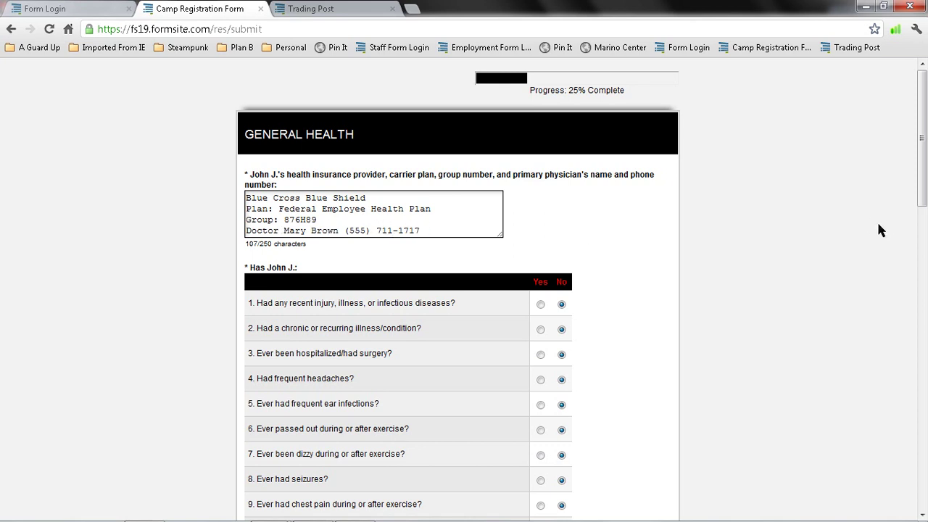
left_click_drag(926, 180, 926, 224)
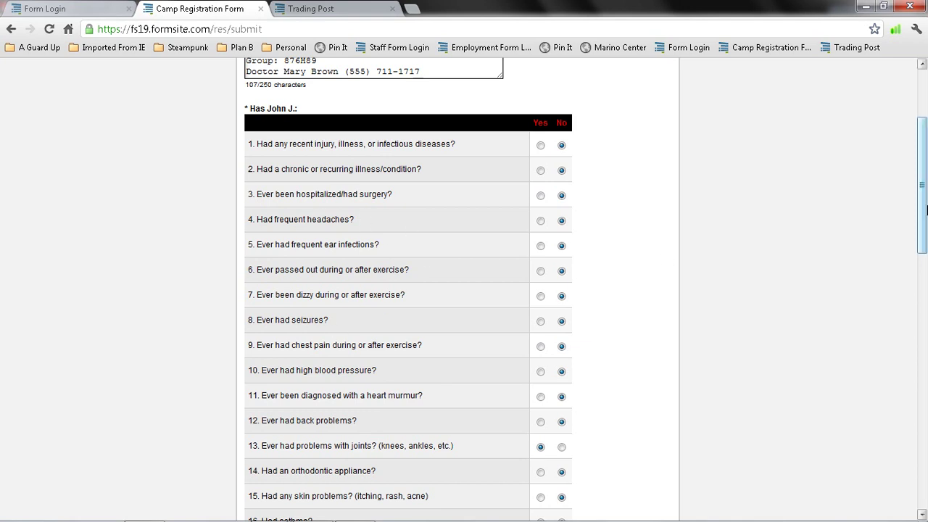
left_click_drag(925, 206, 926, 284)
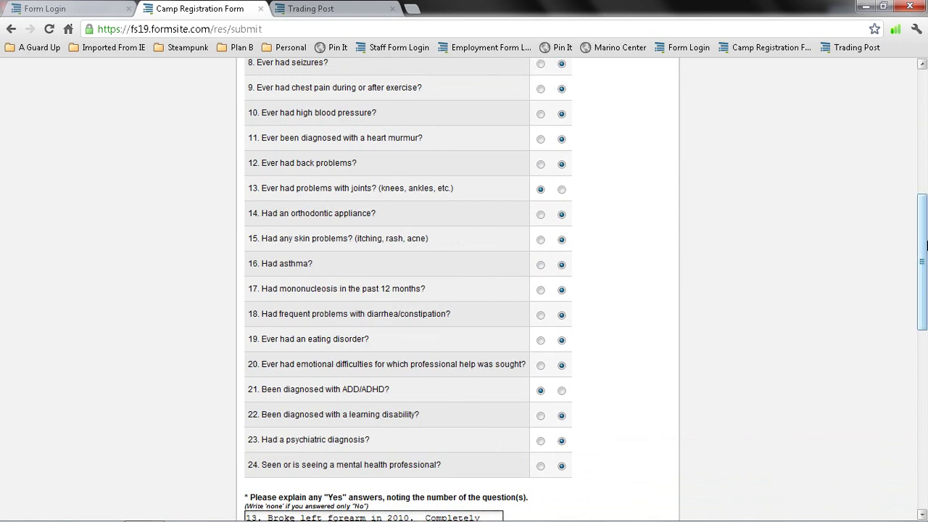
left_click_drag(926, 245, 925, 278)
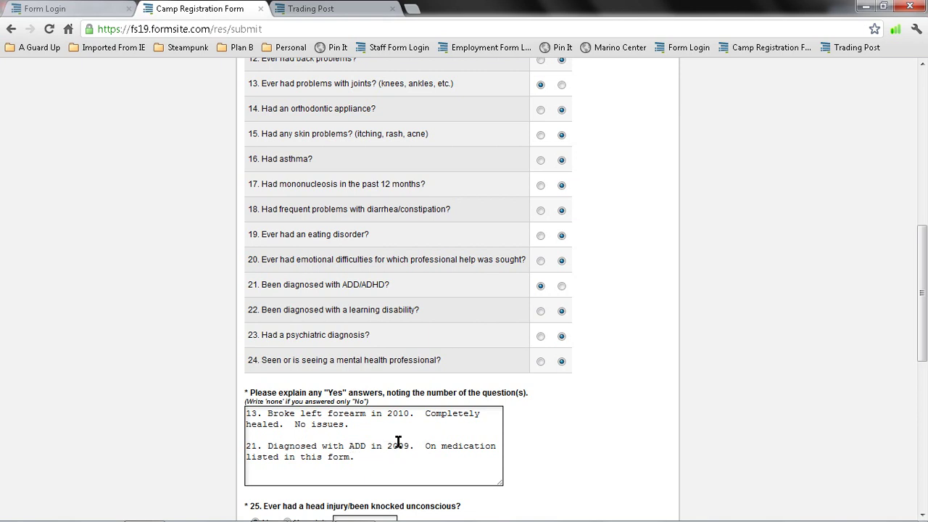
- Scroll down through the remaining General Health answers to the behavioral-issues box
left_click_drag(922, 307, 925, 400)
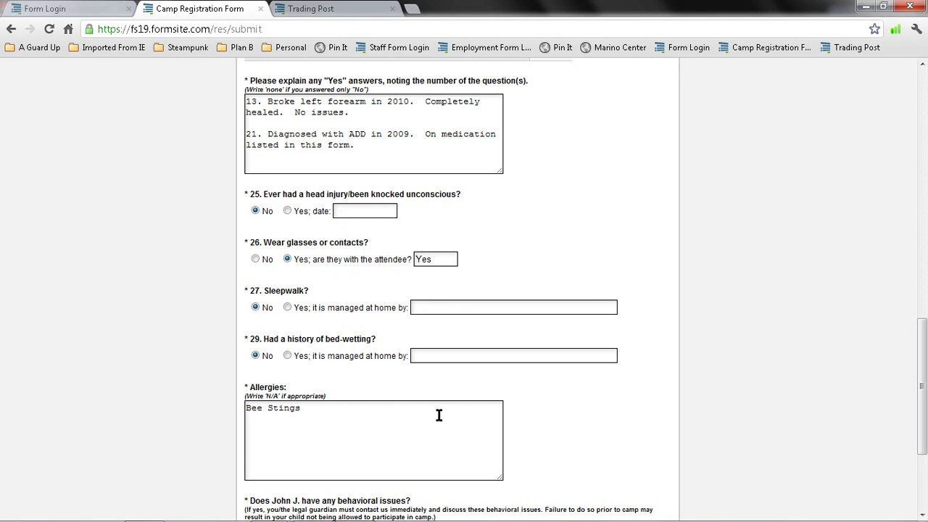
scroll(922, 384, "down", 1)
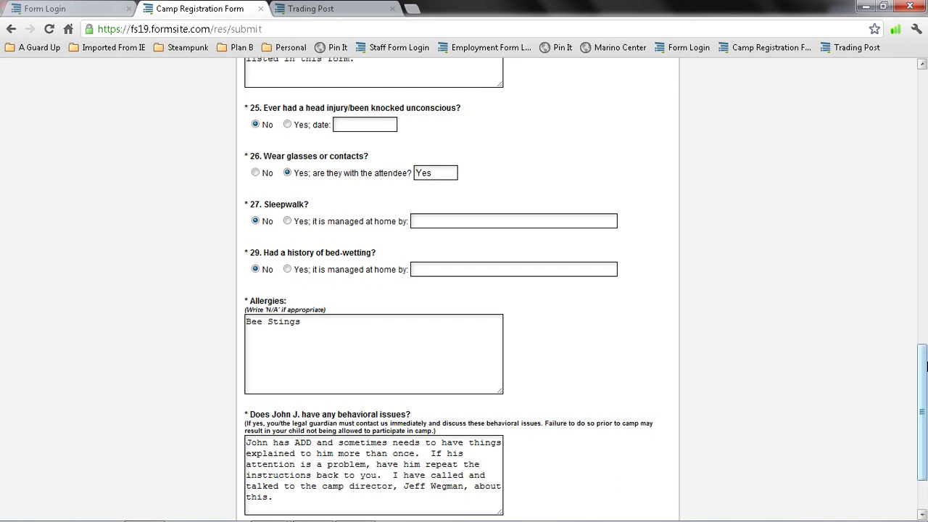
left_click_drag(925, 366, 925, 395)
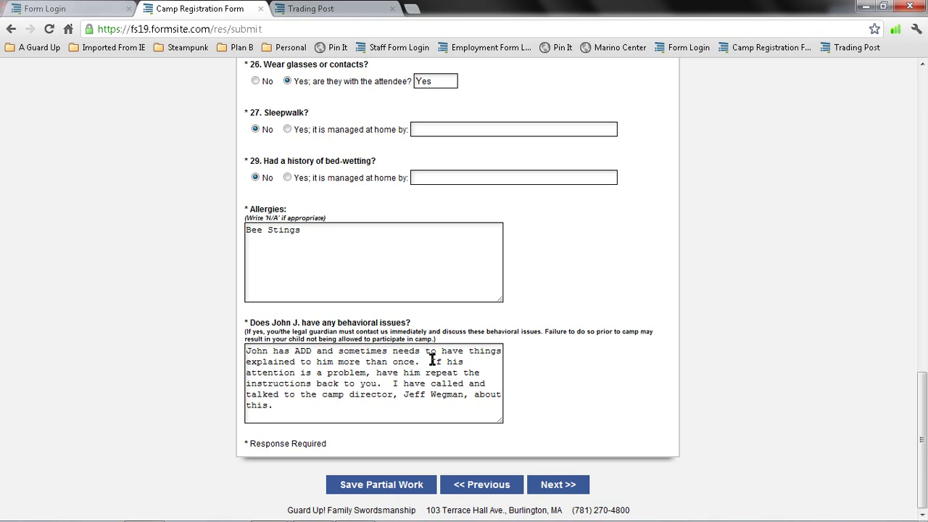
- Highlight and deselect the sentence about repeating instructions back, then continue to the medications questions
left_click_drag(431, 361, 386, 383)
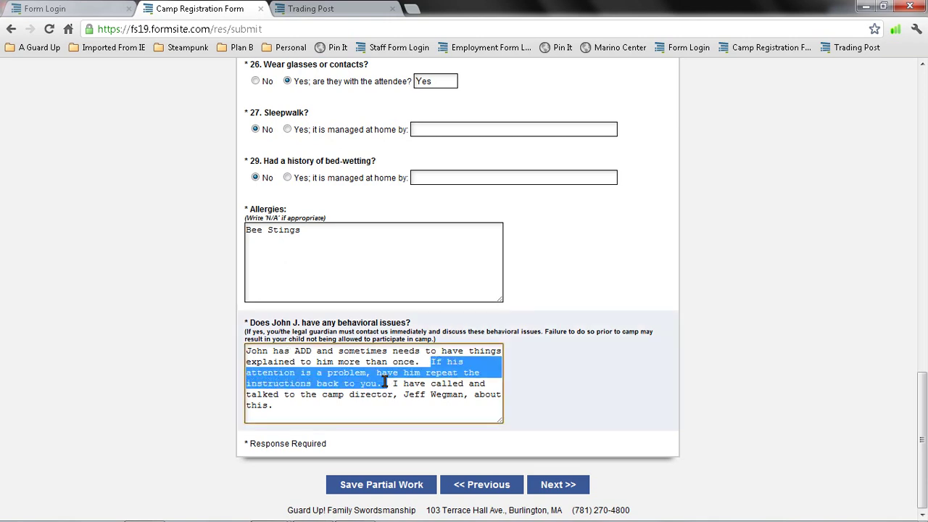
left_click(316, 404)
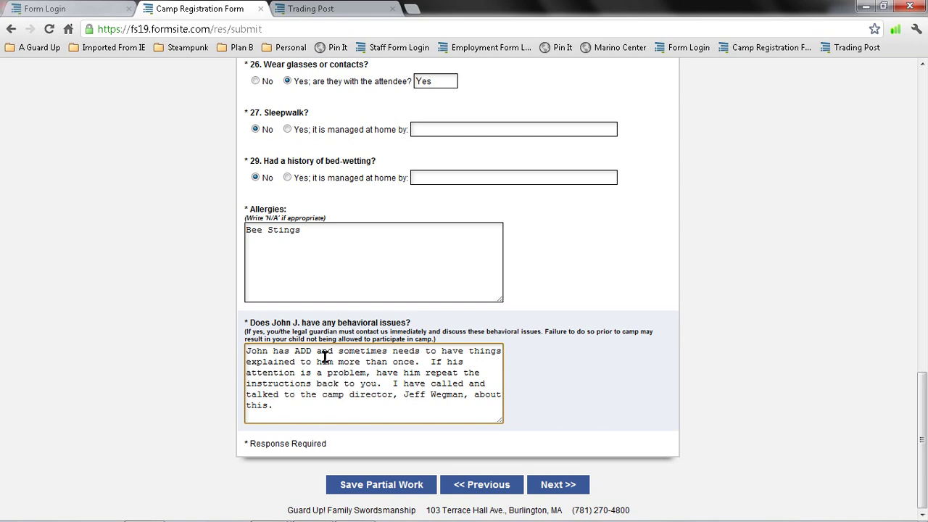
left_click(567, 492)
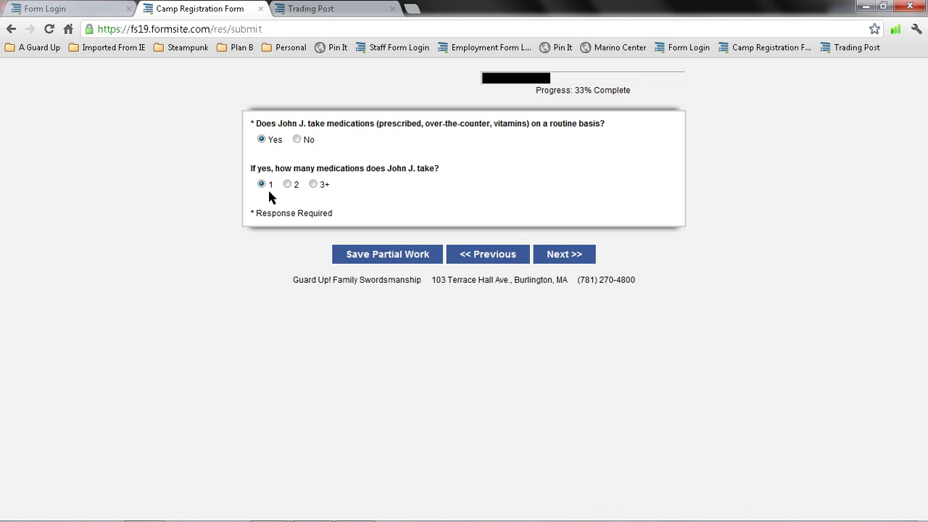
- Review the Strattera routine medication details and continue to the inhaler or Epi-Pen question
left_click(564, 253)
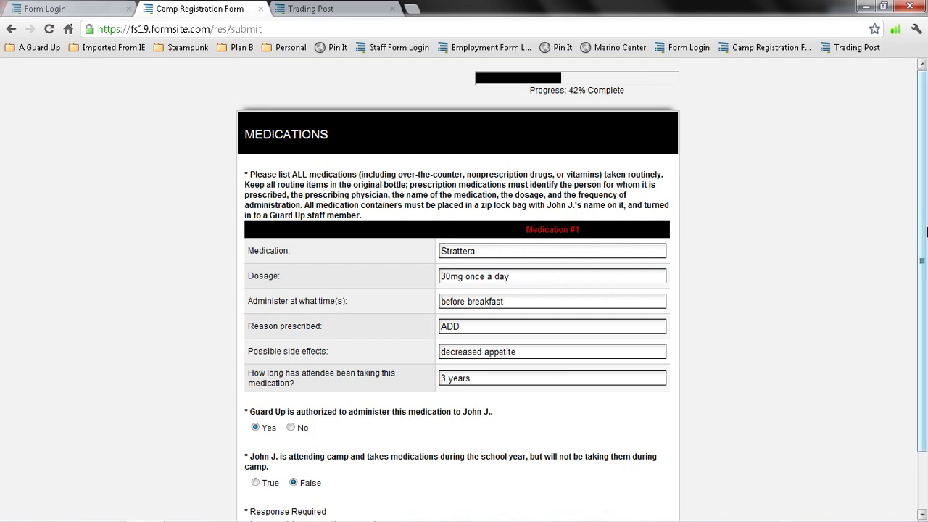
left_click_drag(925, 233, 924, 284)
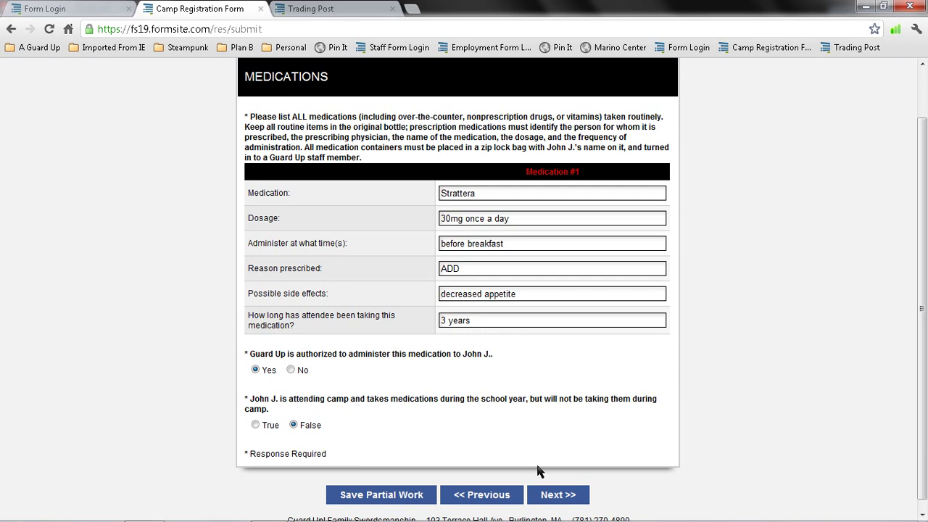
left_click(559, 495)
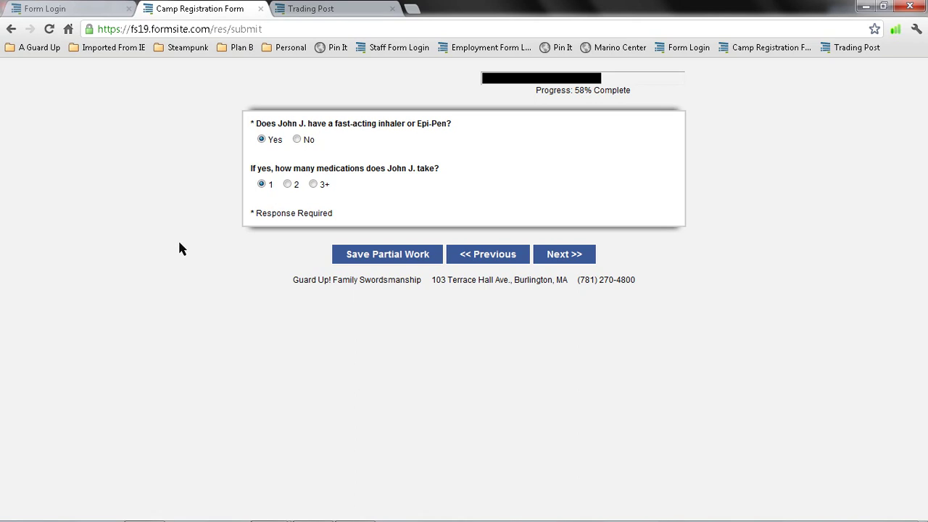
- Review the EpiPen details: 0.15 mg by injection, only if stung by a bee
left_click(571, 262)
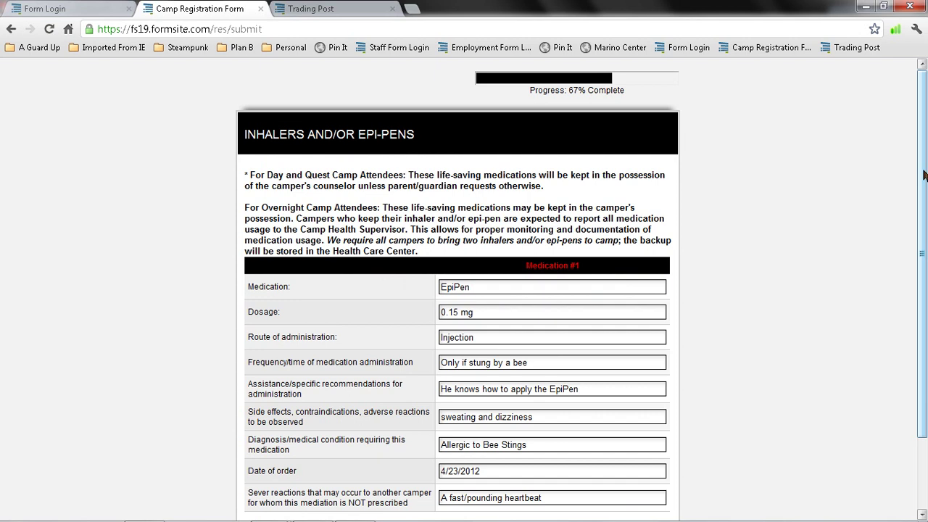
left_click_drag(925, 177, 926, 243)
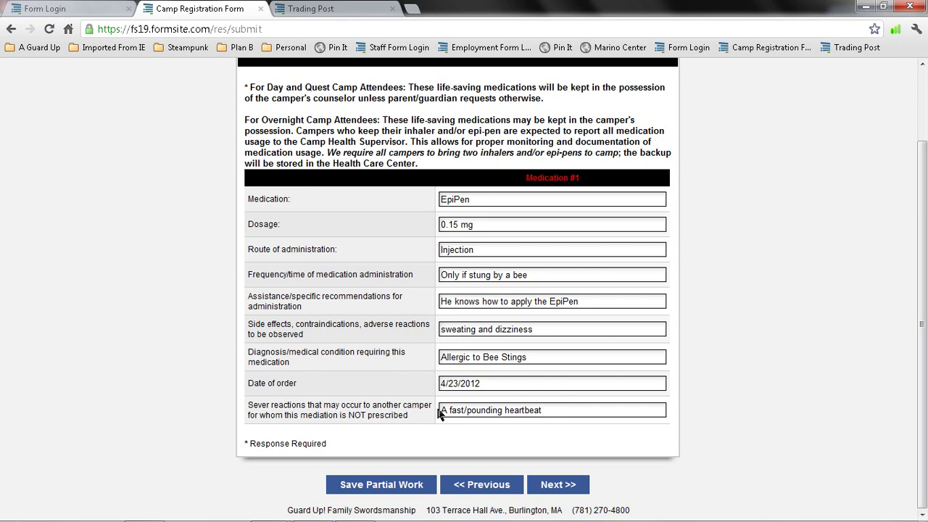
- Review the Dietary and Nutrition Considerations page and continue to the medication authorization page
left_click(565, 490)
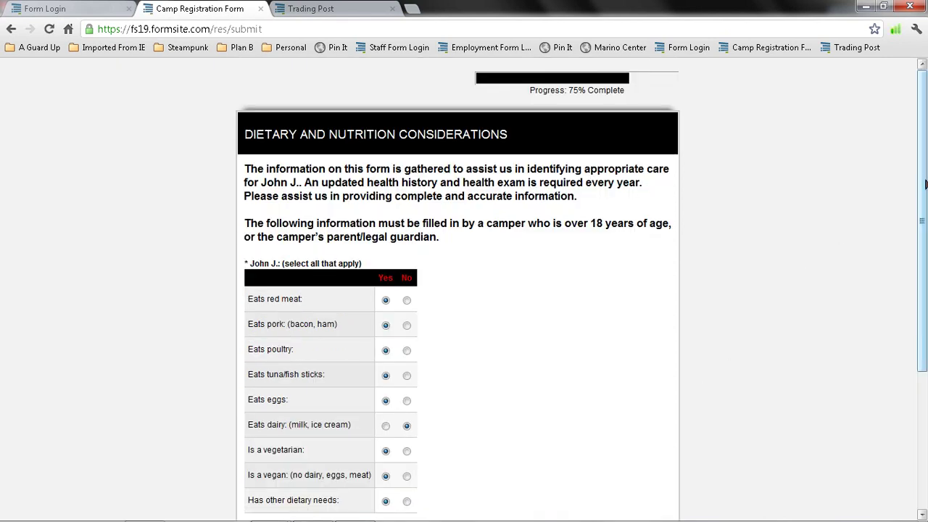
left_click_drag(925, 183, 926, 288)
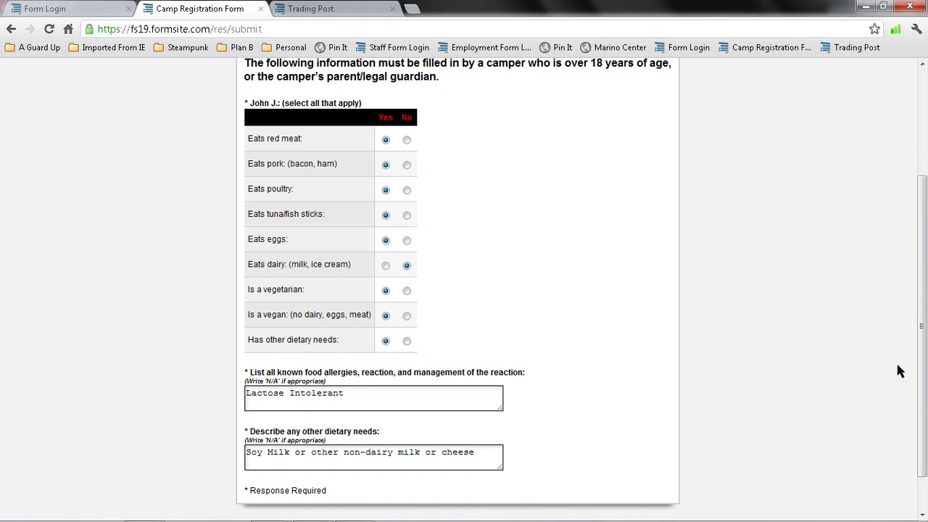
scroll(918, 360, "down", 1)
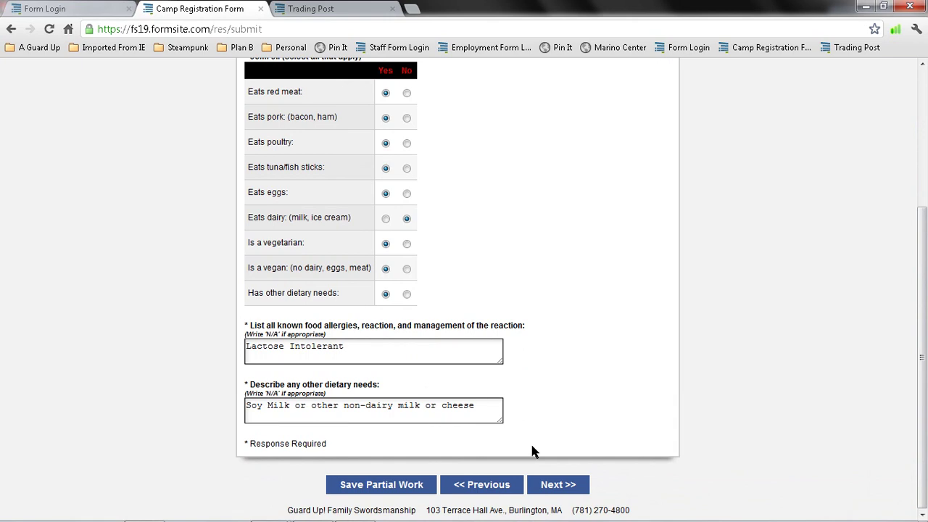
left_click(559, 489)
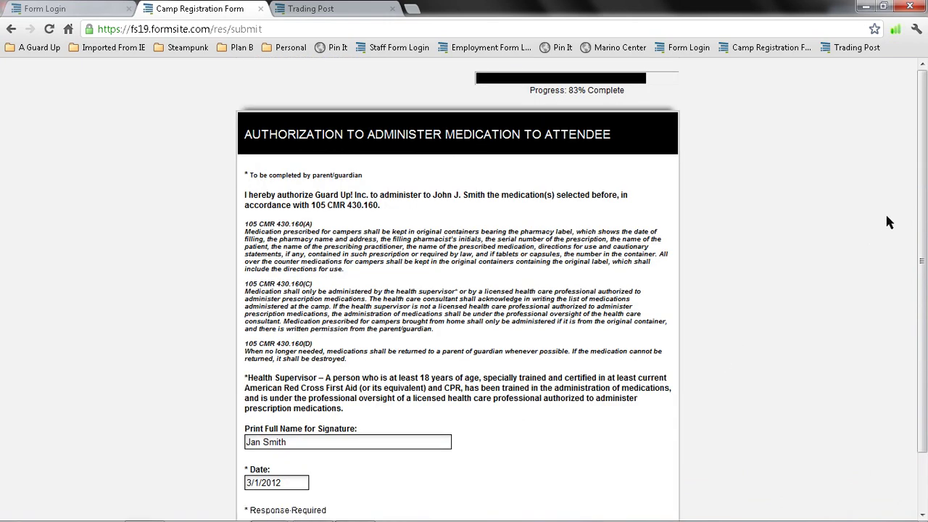
- Check the medication authorization signature dated 3/1/2012 and continue to the Notice of Risk and Media Agreement
left_click_drag(921, 185, 925, 225)
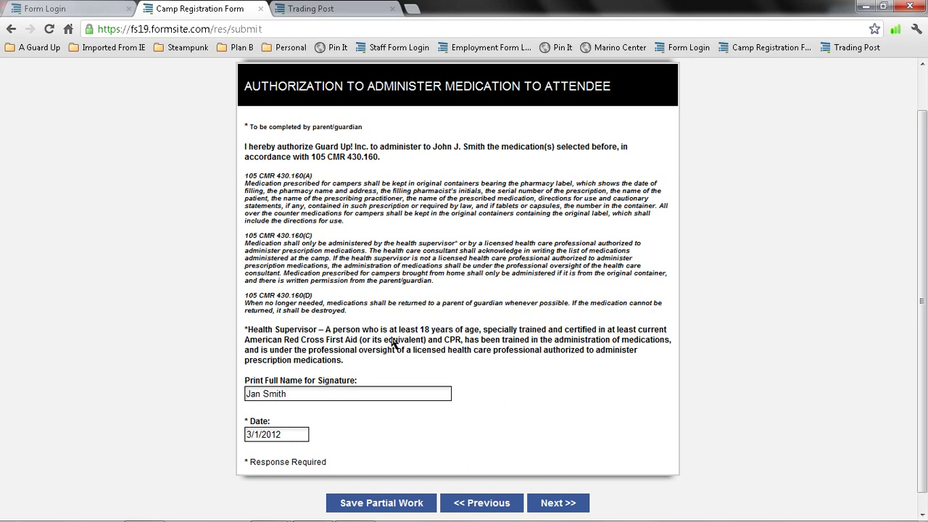
left_click(557, 504)
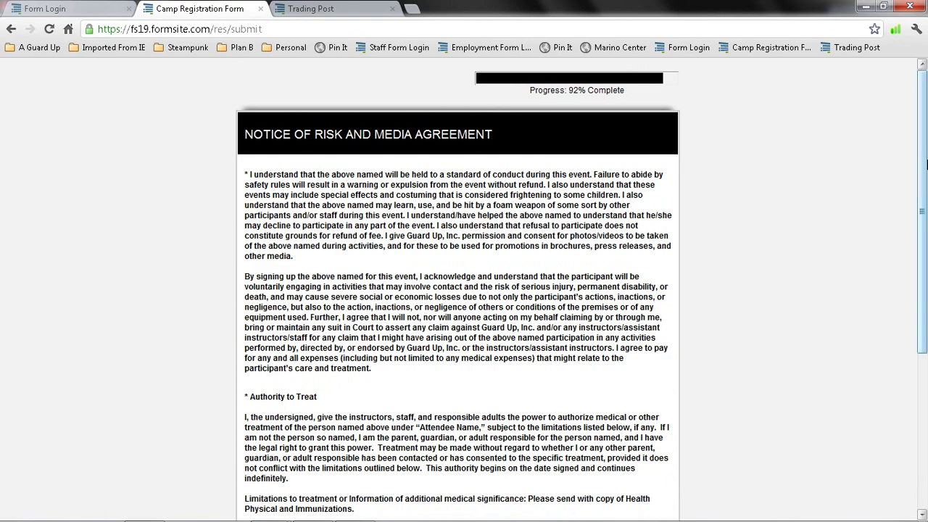
- Read the Notice of Risk and Media Agreement to the end and submit the registration
mouse_move(927, 164)
left_mouse_down()
mouse_move(926, 254)
mouse_move(927, 223)
left_mouse_up()
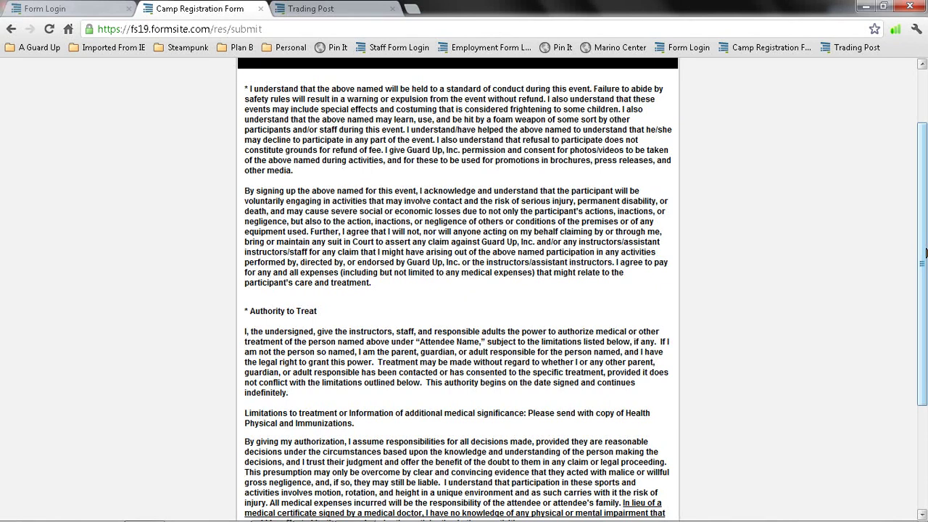
left_click_drag(926, 252, 923, 302)
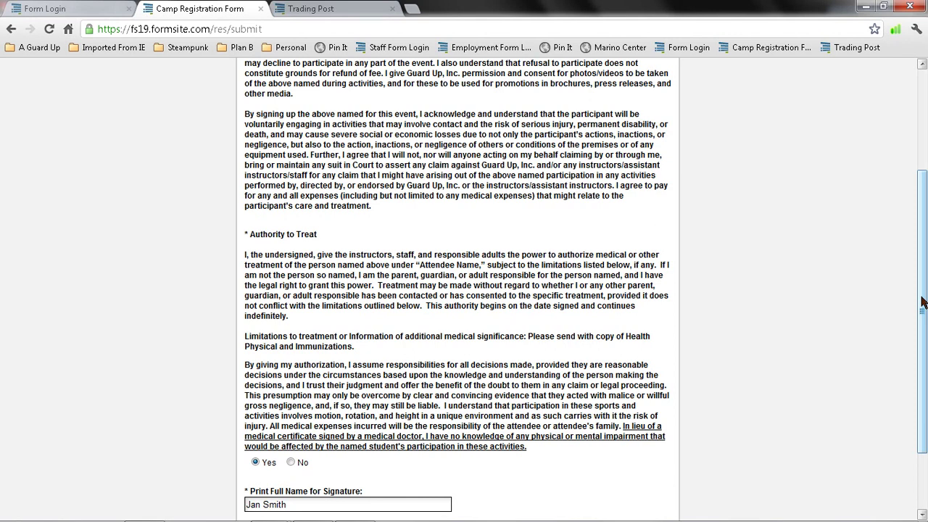
scroll(922, 302, "down", 3)
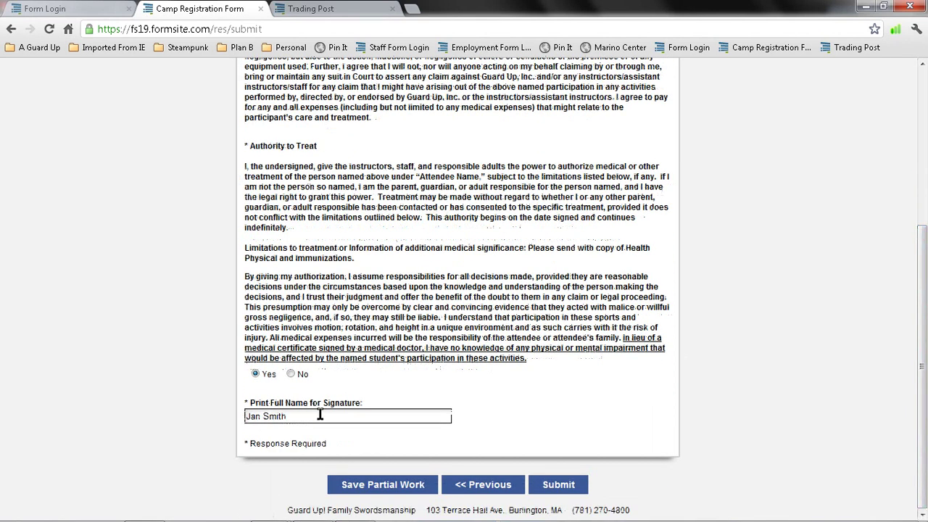
left_click(553, 484)
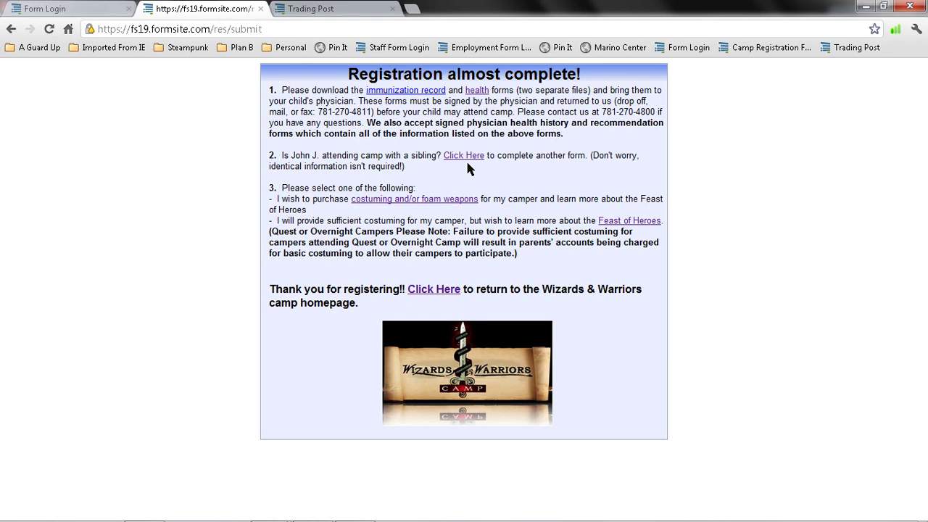
- Review the Trading Post order's weapons, shields and costumes, including 1 Musketeer's Hat ($14.44), to the $100 account
left_click(305, 10)
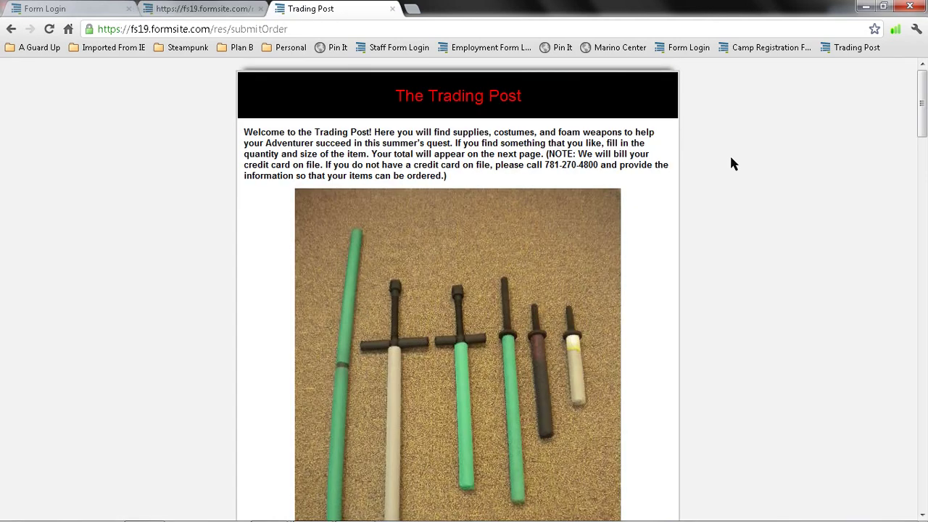
left_click_drag(924, 108, 926, 130)
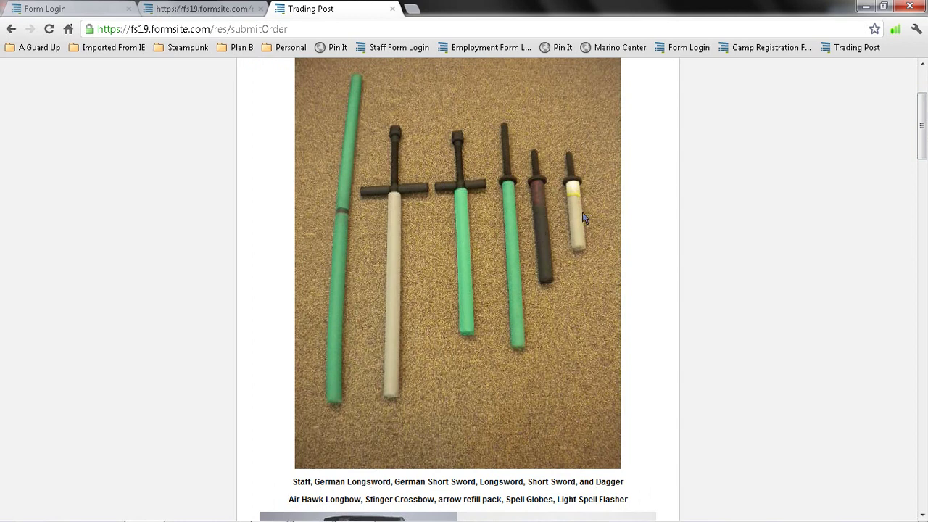
left_click_drag(923, 154, 926, 218)
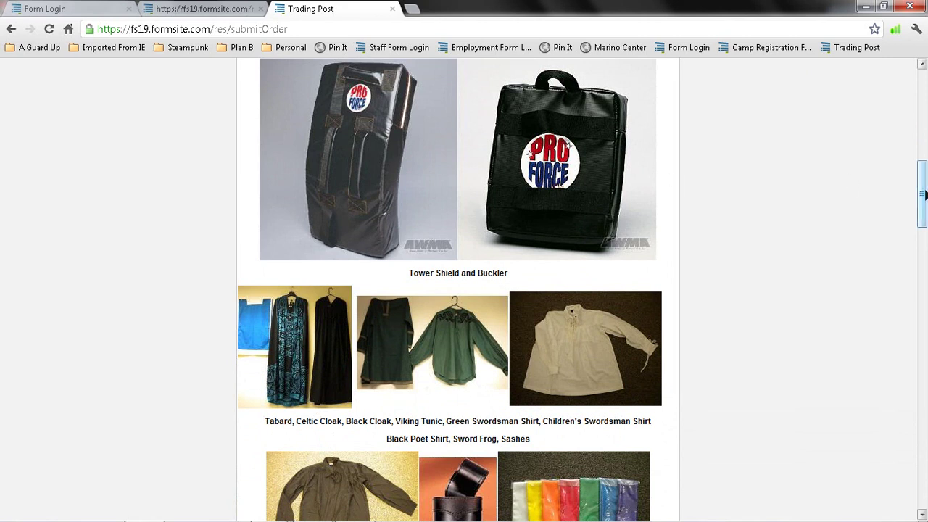
left_click_drag(925, 196, 925, 226)
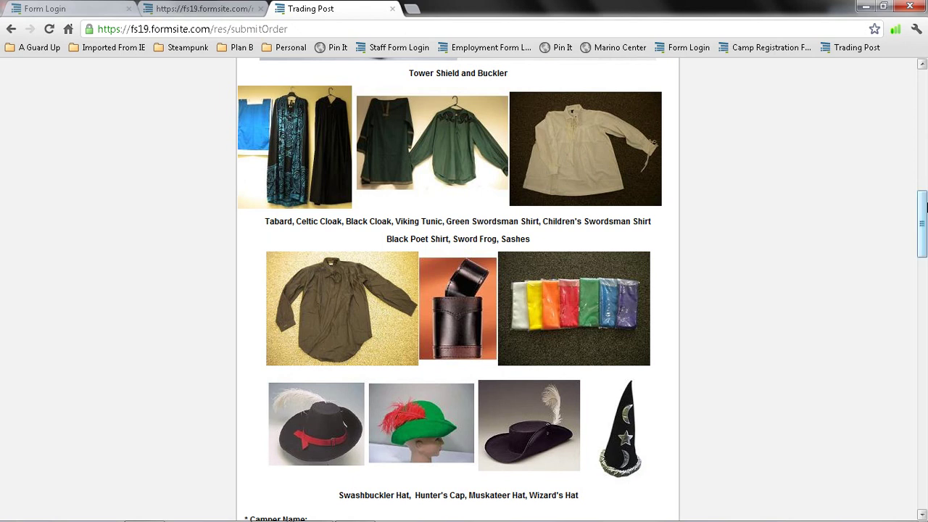
left_click_drag(926, 210, 926, 231)
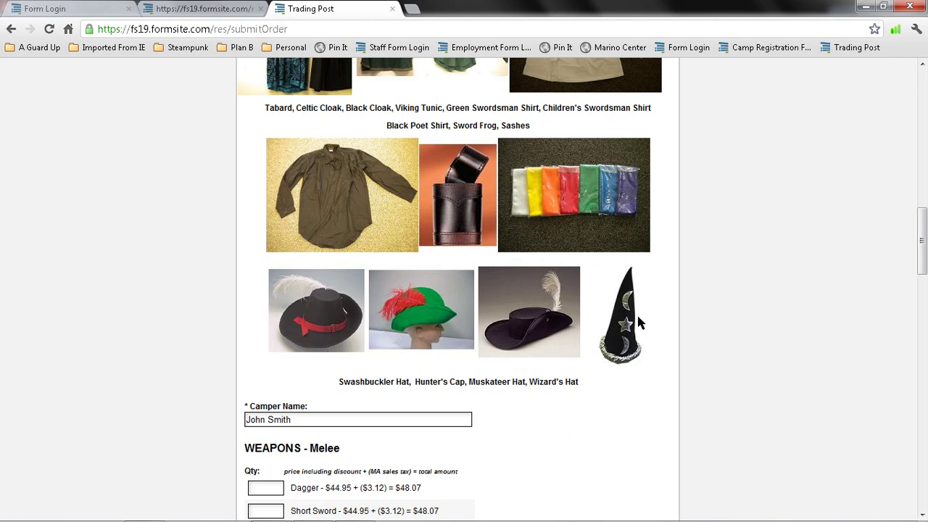
scroll(328, 180, "down", 4)
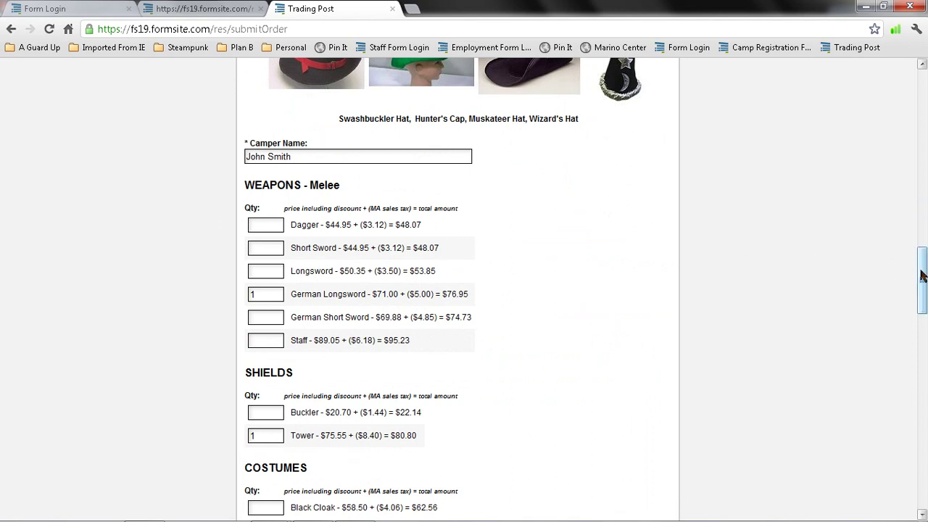
left_click_drag(923, 279, 923, 292)
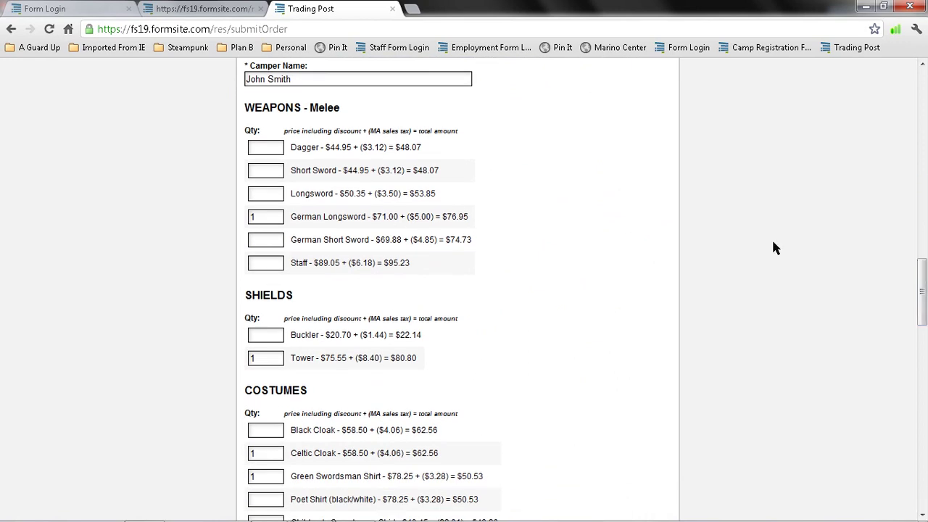
left_click_drag(924, 300, 924, 344)
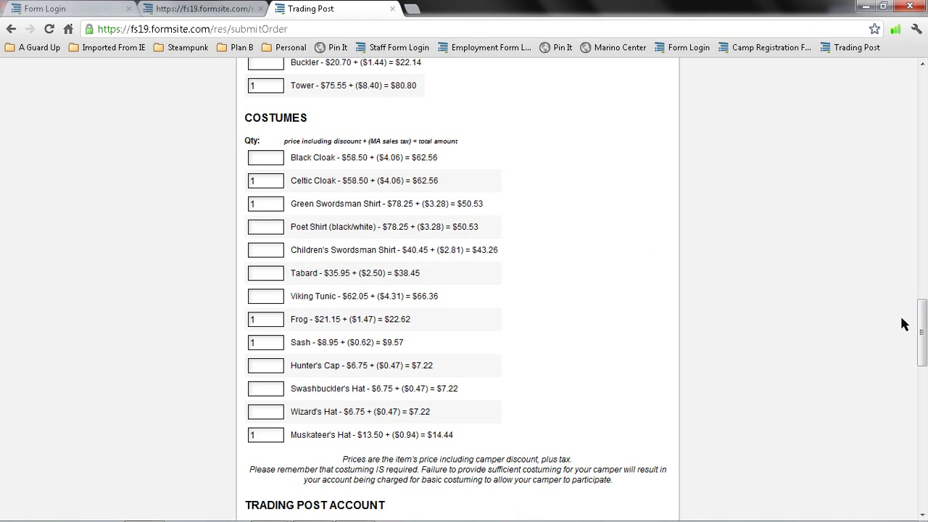
left_click_drag(921, 315, 924, 367)
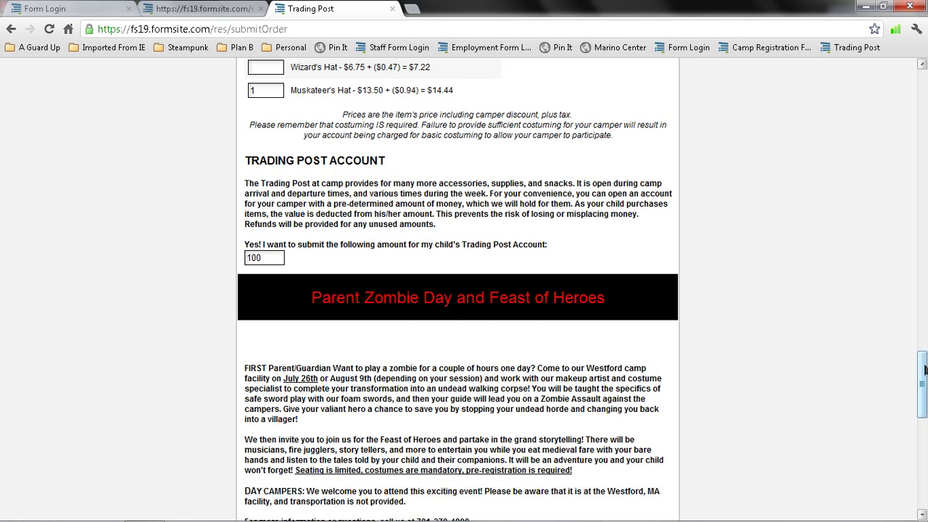
- Scroll past both parents' Zombie Day choices to the Feast of Heroes ticket counts 1, 1, 1 and 2
left_click_drag(925, 369, 926, 406)
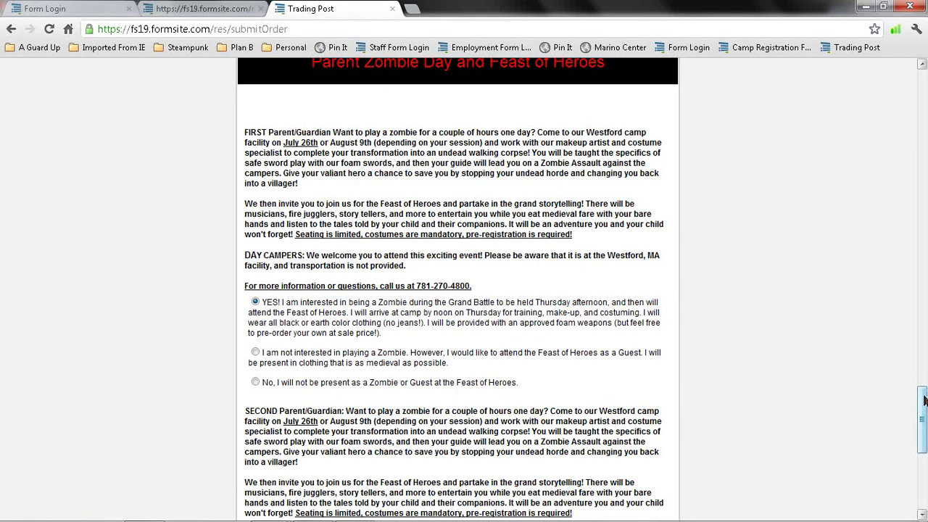
scroll(925, 401, "down", 1)
scroll(925, 401, "up", 1)
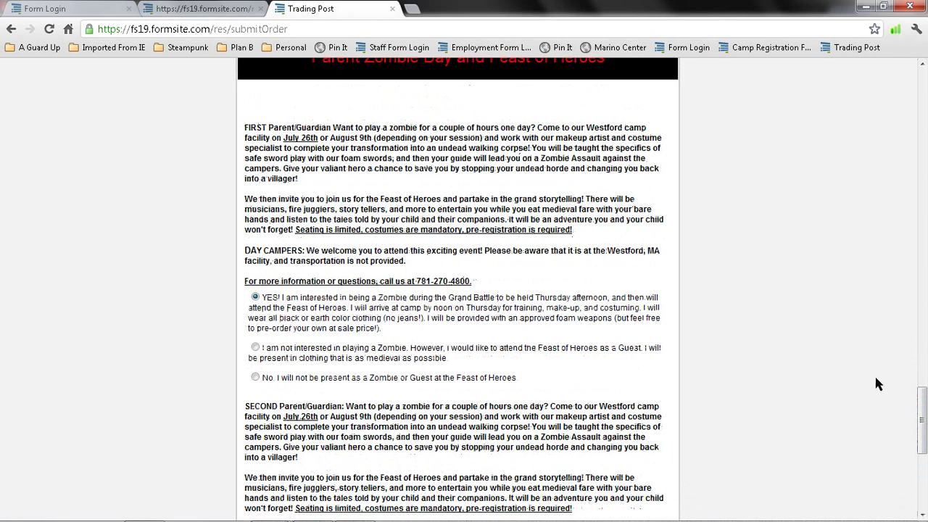
scroll(923, 431, "down", 2)
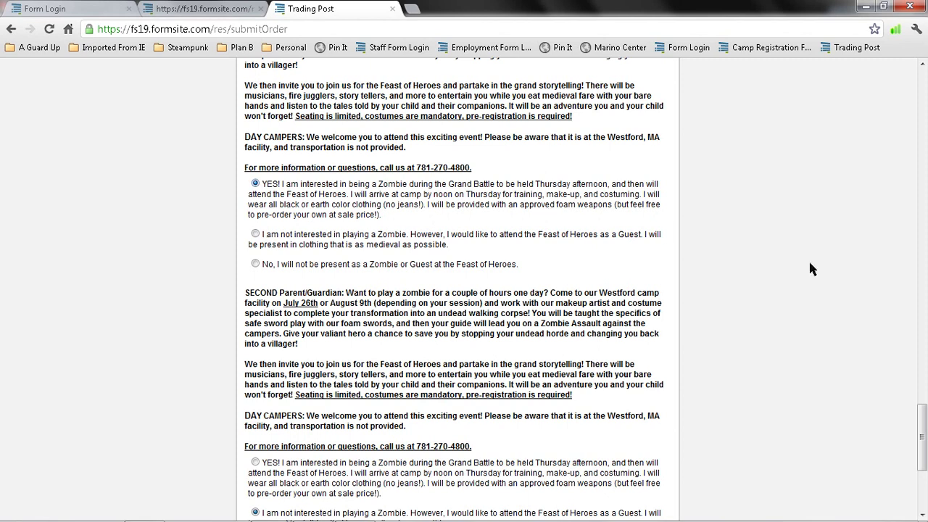
left_click_drag(924, 426, 926, 453)
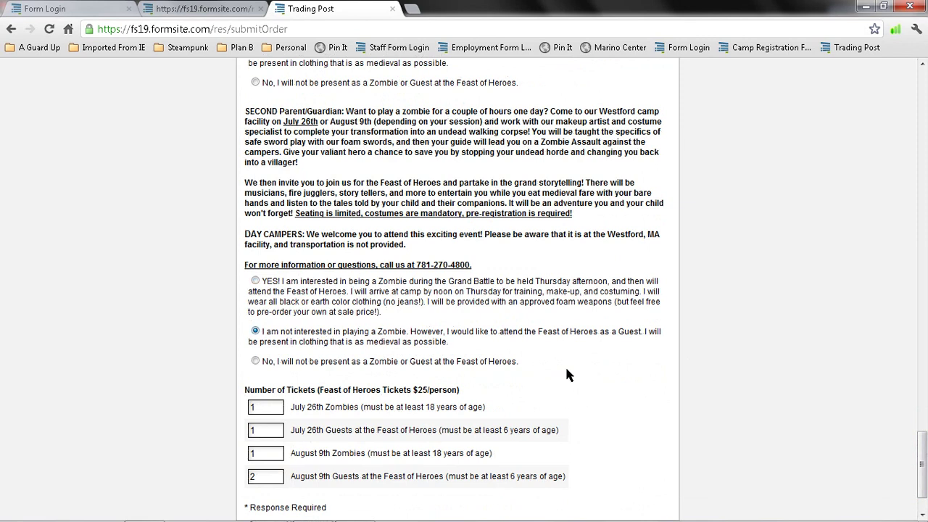
left_click_drag(920, 454, 922, 470)
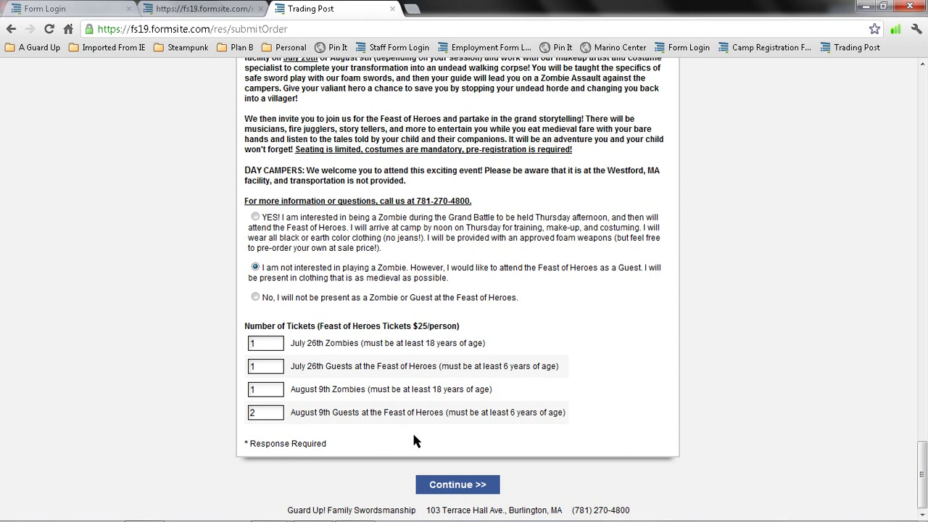
- Continue to the Order Review page totalling $442.47, then minimize the browser
left_click(457, 485)
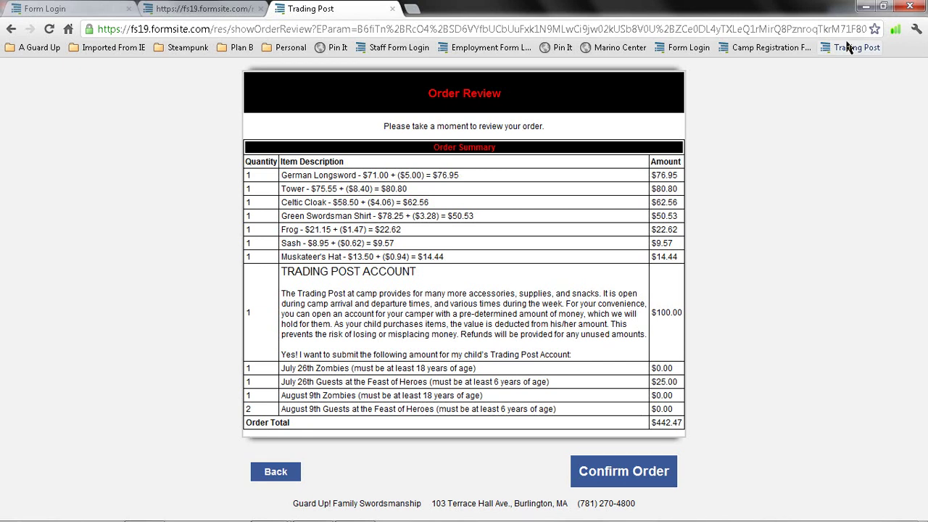
left_click(868, 8)
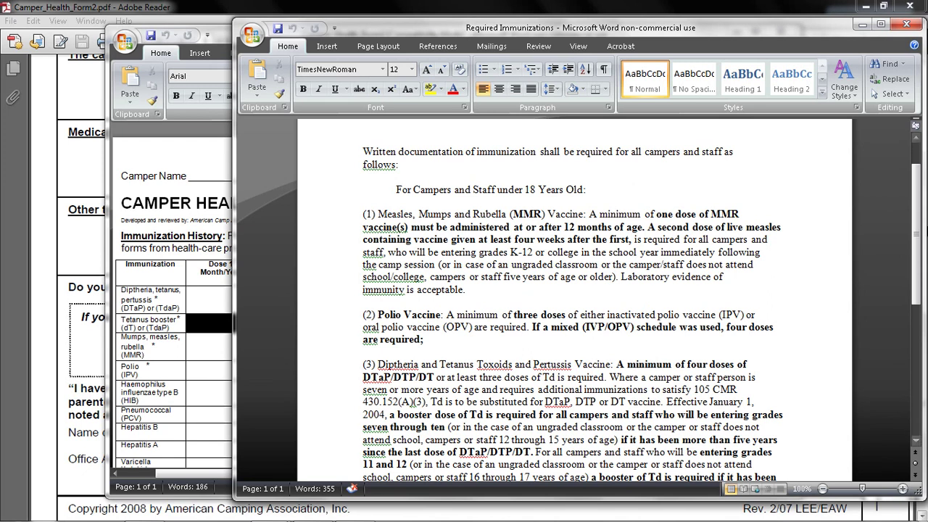
- Read the Polio, DTaP and Hepatitis B rules, then minimize the Required Immunizations document
left_click_drag(919, 225, 920, 252)
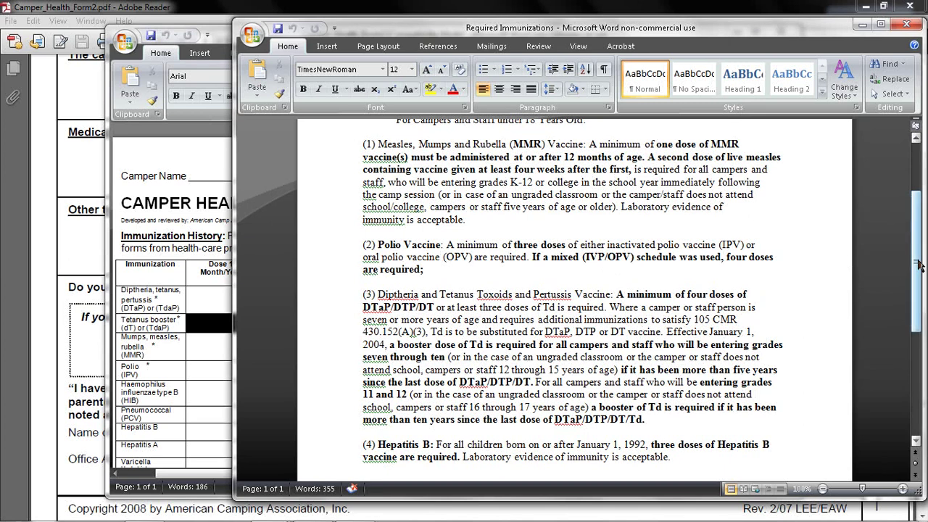
left_click_drag(920, 271, 920, 282)
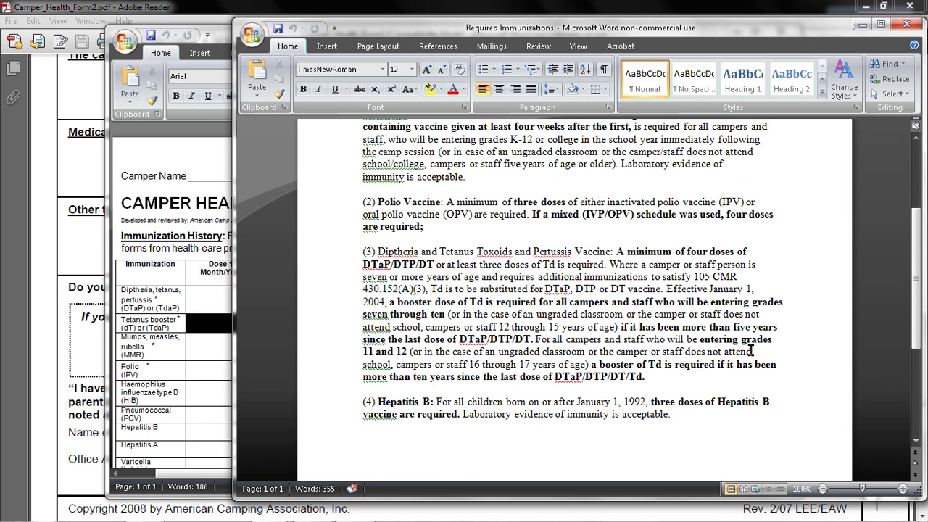
left_click(863, 25)
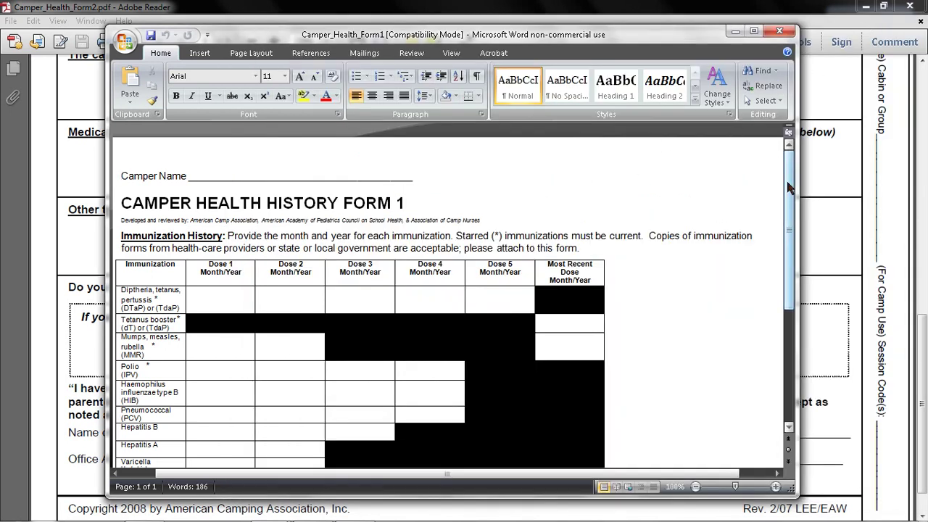
- Scroll Camper Health History Form 1 down to the TB test, waiver signature and Health-Care Providers fields
mouse_move(789, 187)
left_mouse_down()
mouse_move(790, 249)
mouse_move(791, 221)
left_mouse_up()
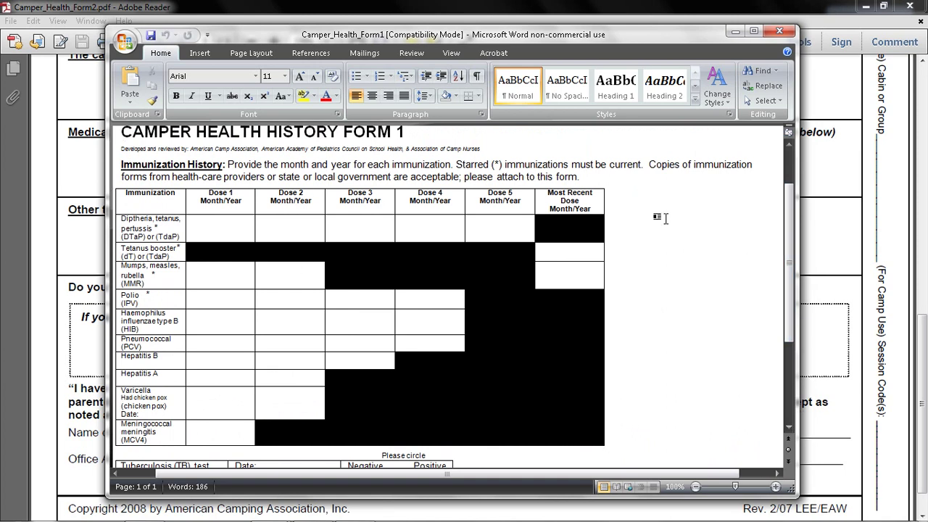
left_click_drag(791, 234, 791, 310)
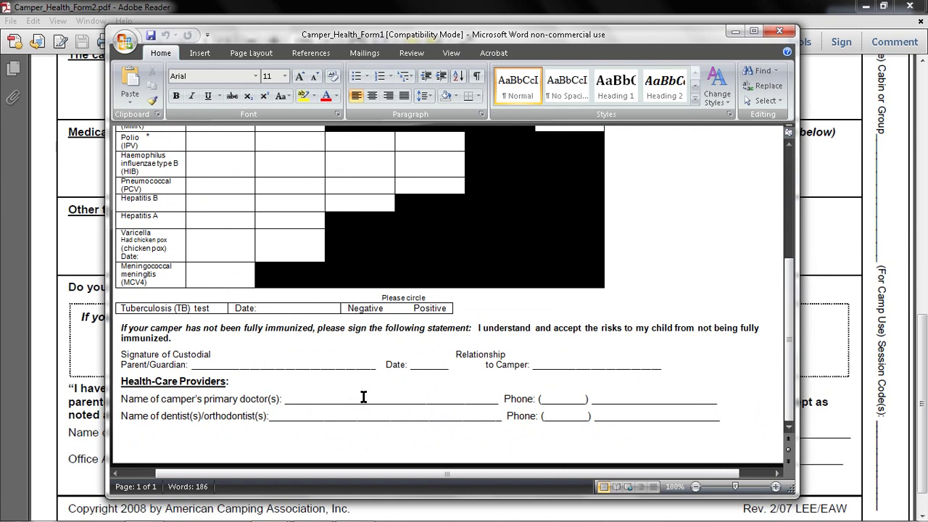
- Minimize Word and scroll Camper_Health_Form2.pdf from its header down to the Allergies section
left_click(735, 32)
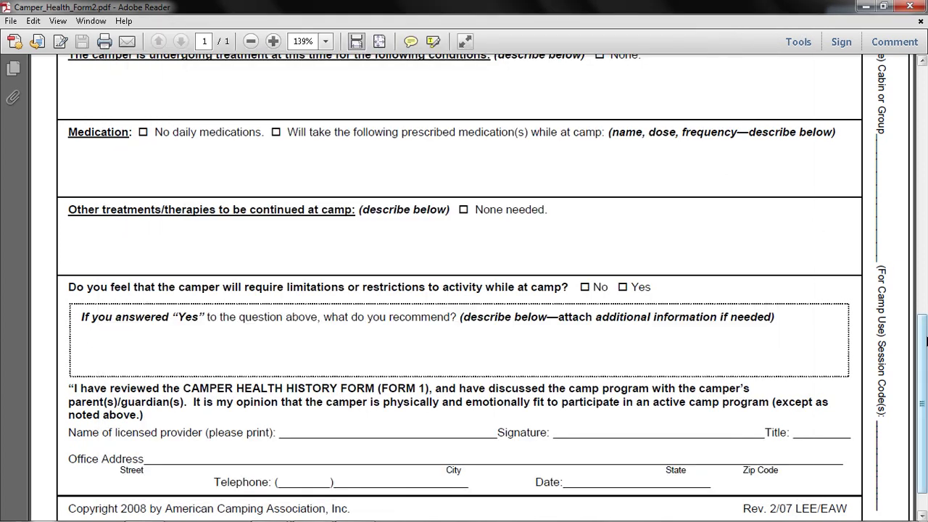
left_click_drag(926, 348, 926, 104)
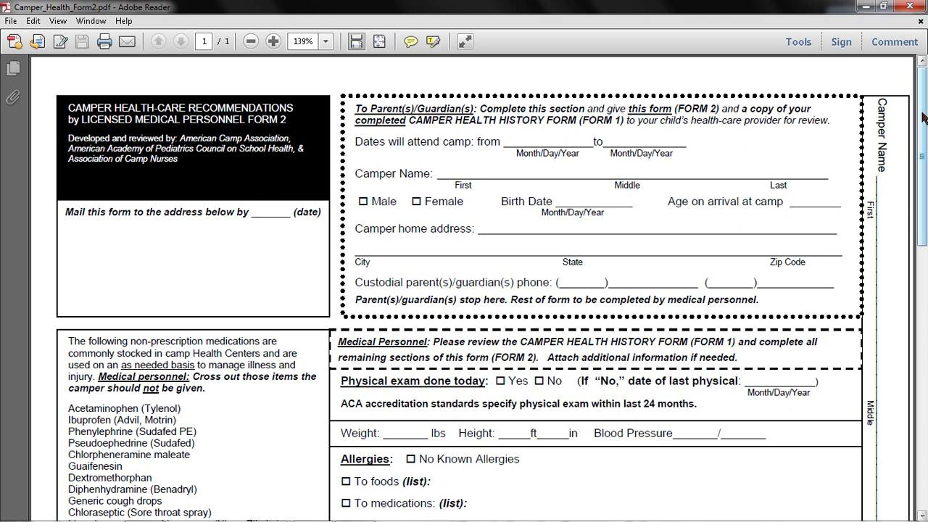
left_click_drag(924, 116, 924, 72)
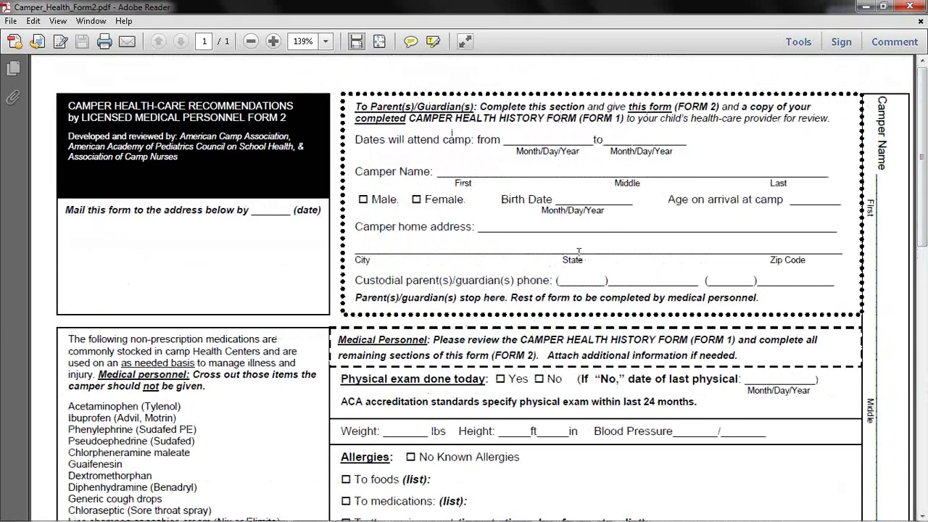
left_click_drag(919, 194, 926, 250)
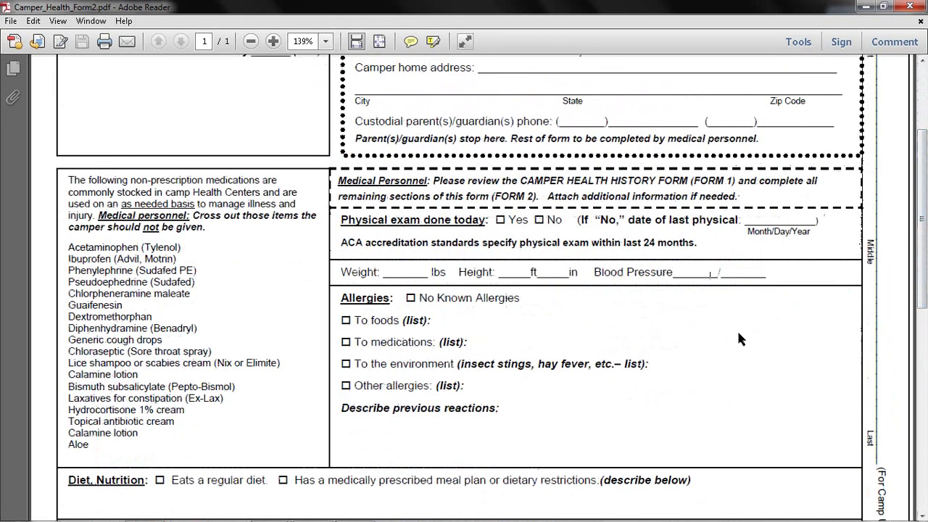
- Scroll to the end of Form 2, past activity restrictions to the provider attestation and signature lines
scroll(581, 296, "down", 2)
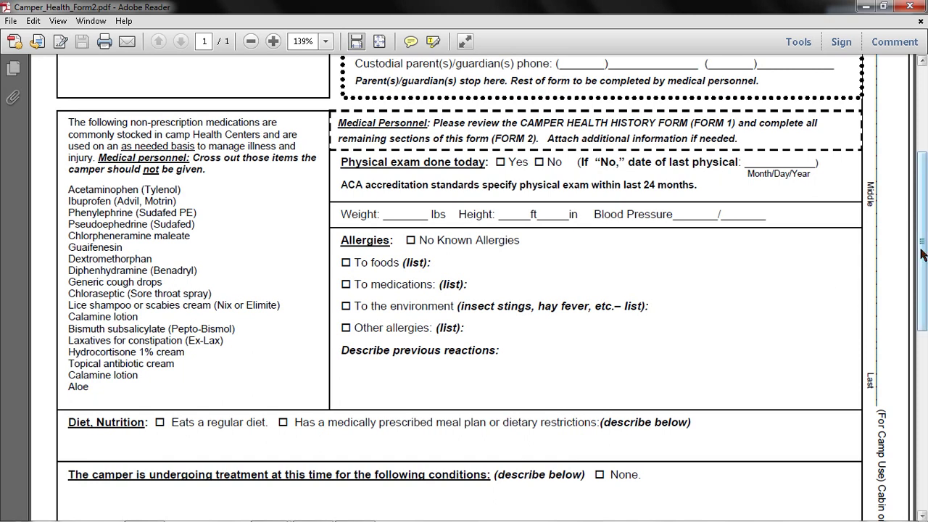
left_click_drag(922, 254, 922, 268)
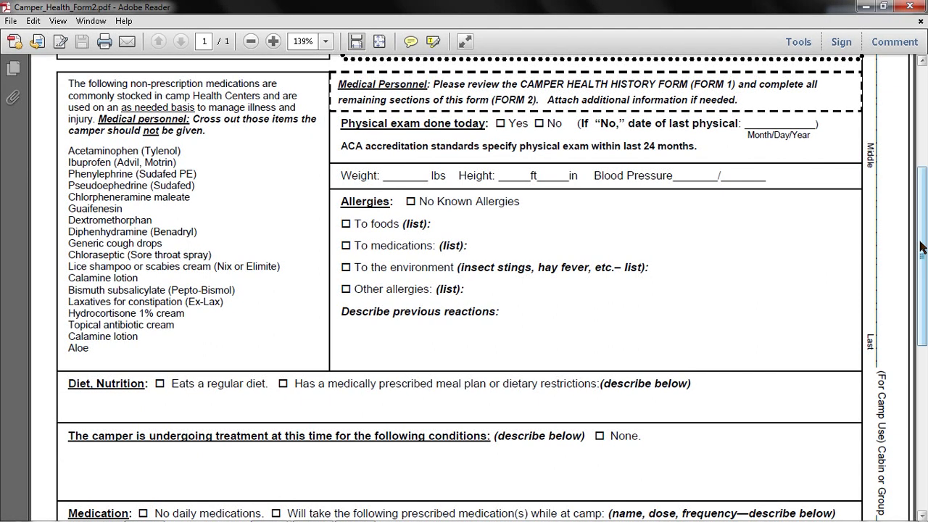
left_click_drag(923, 247, 925, 410)
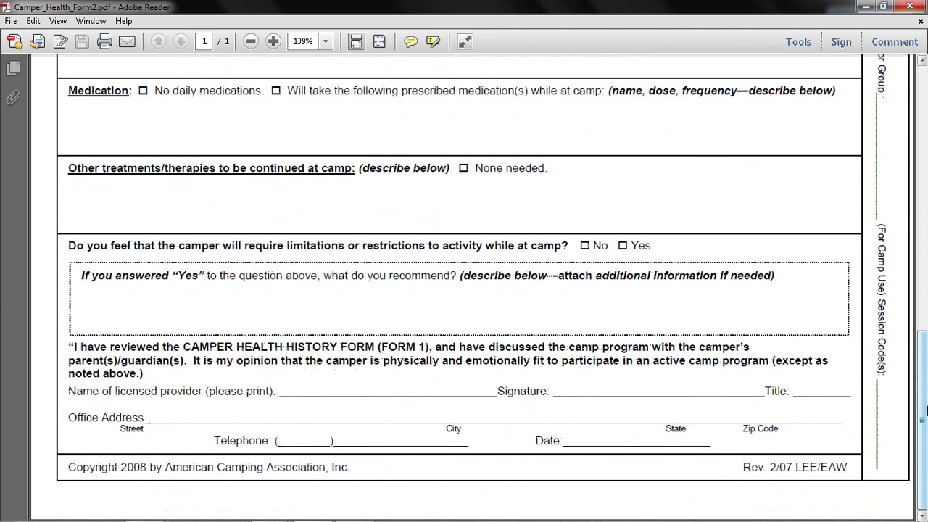